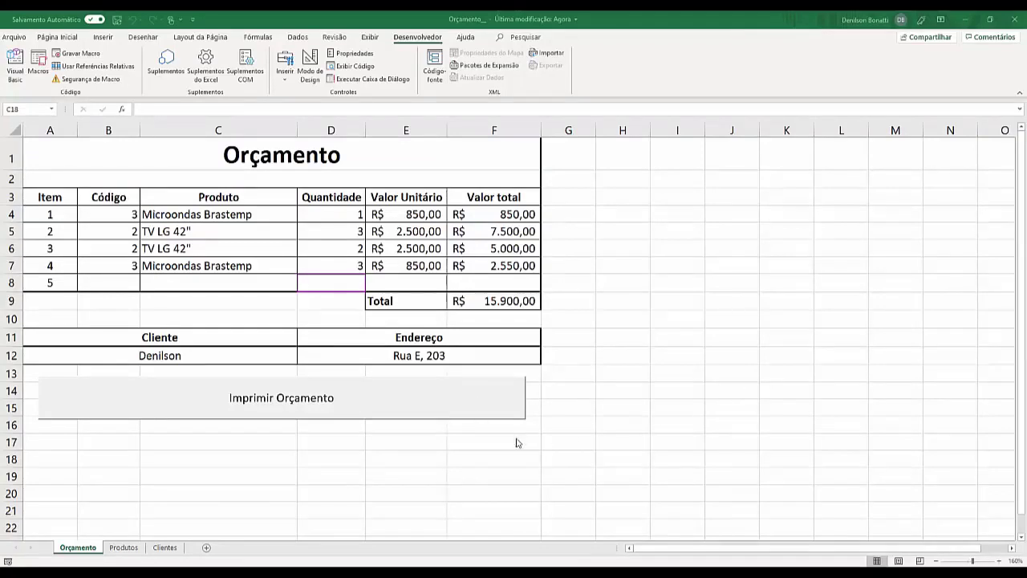
Run the Imprimir Orçamento button's print macro and cancel saving the PDF output.
click(381, 413)
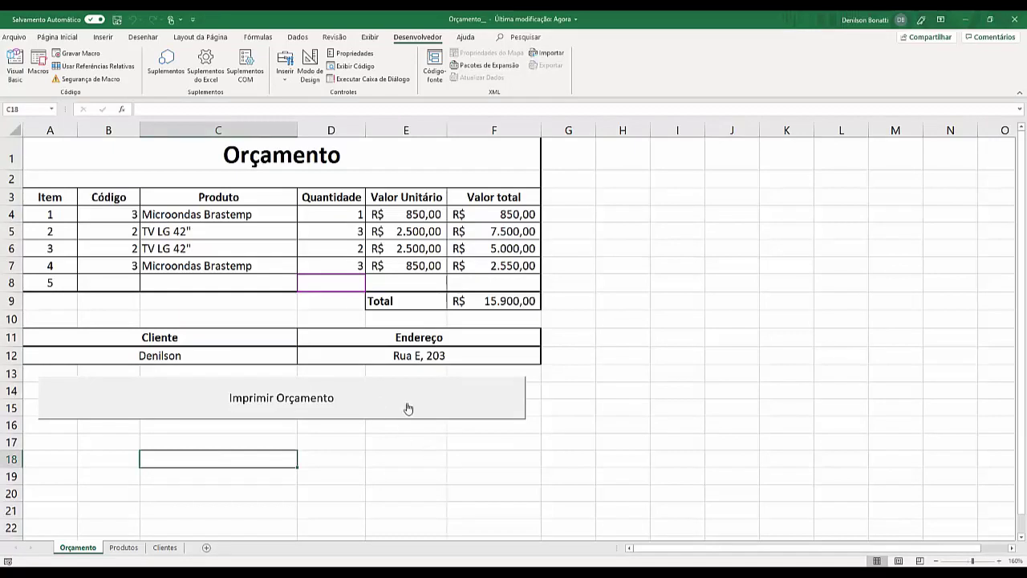
click(406, 408)
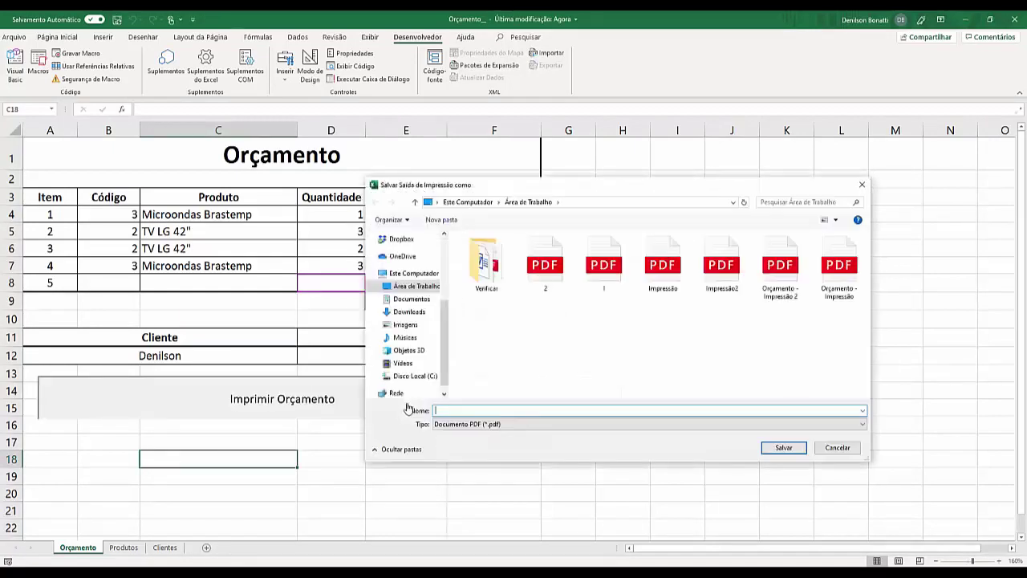
click(847, 451)
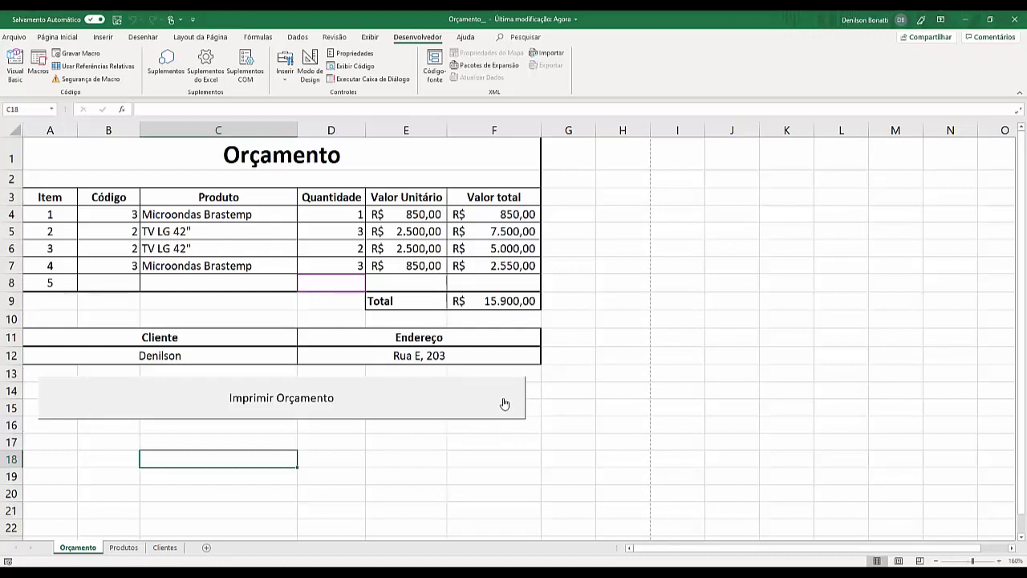
Delete the Imprimir Orçamento button beneath the Cliente and Endereço table.
ctrl+click(503, 400)
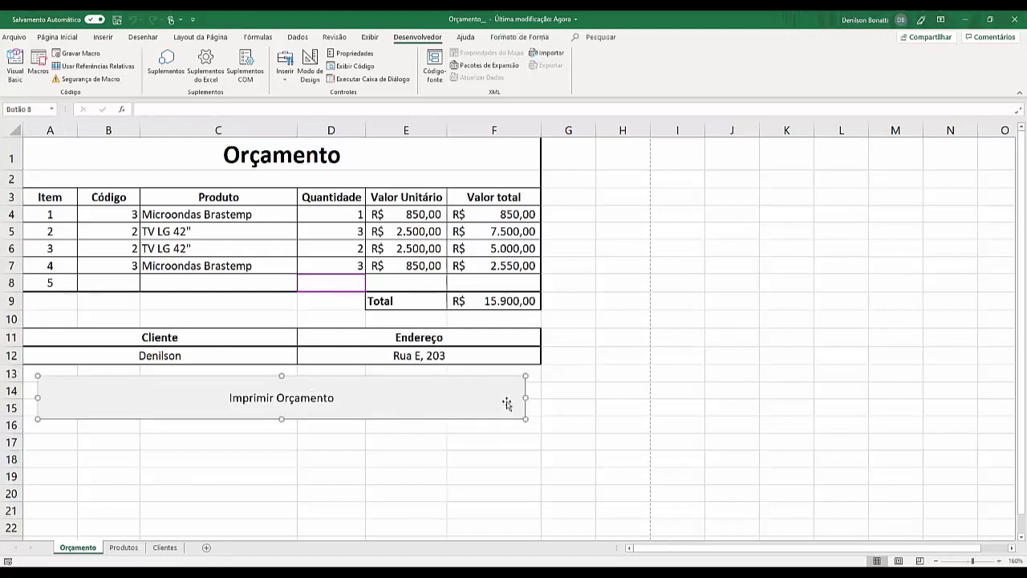
drag(525, 396, 337, 415)
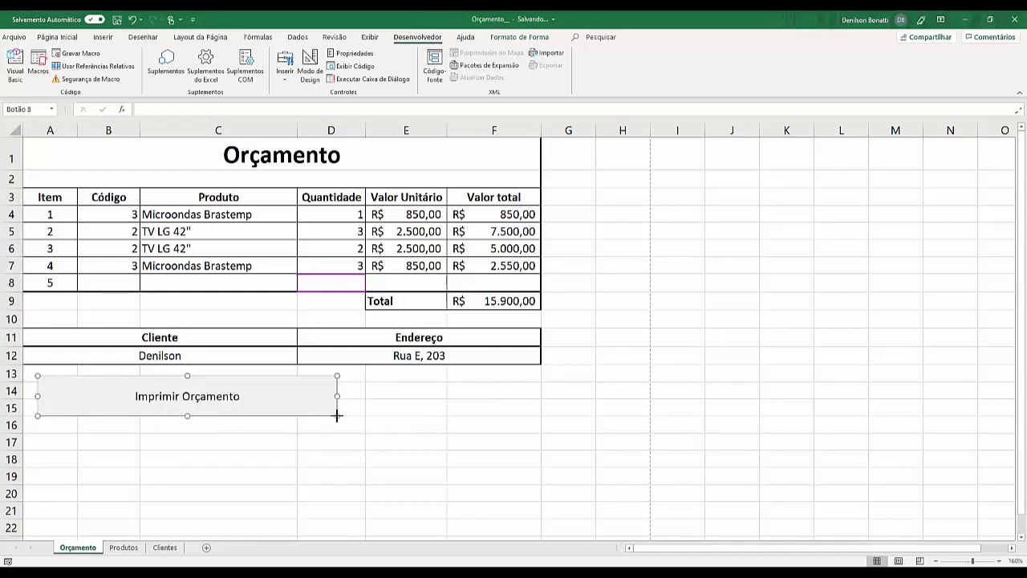
key(Delete)
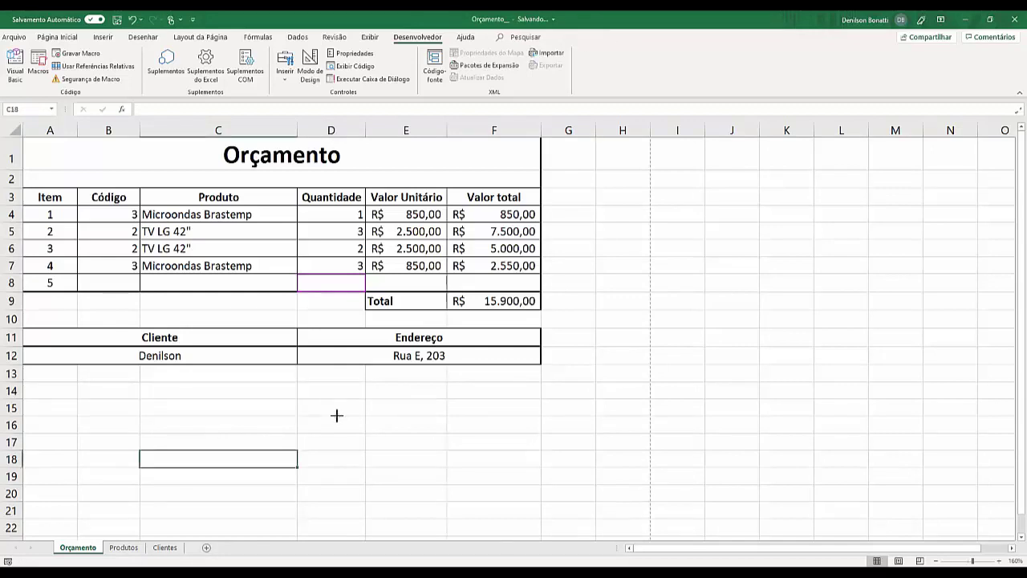
Insert a wide form control button over about rows 13 to 16, columns A to F, and assign the Impressão macro to it.
click(287, 77)
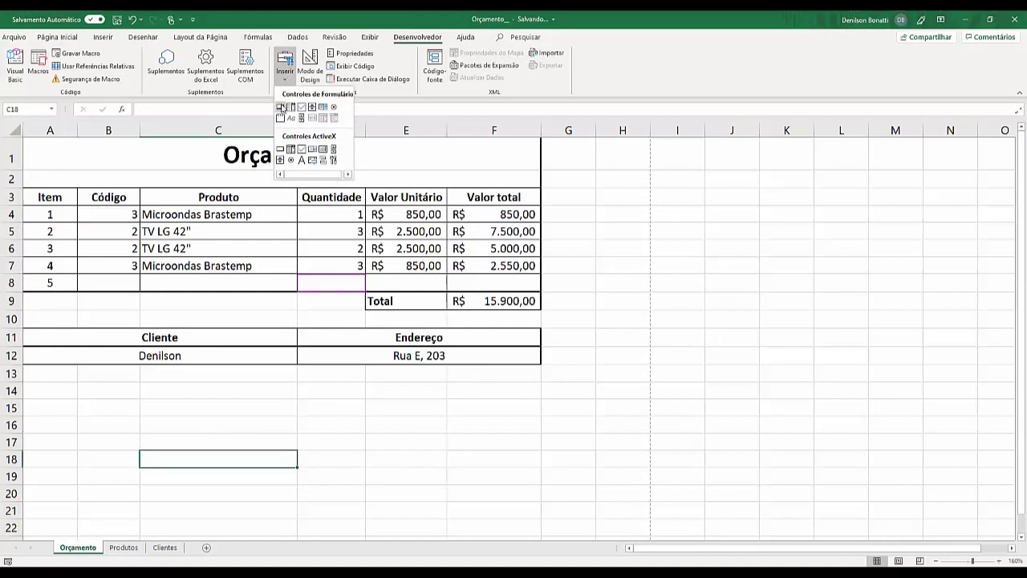
click(280, 105)
mouse_move(51, 375)
mouse_down()
mouse_move(293, 422)
mouse_move(507, 423)
mouse_up()
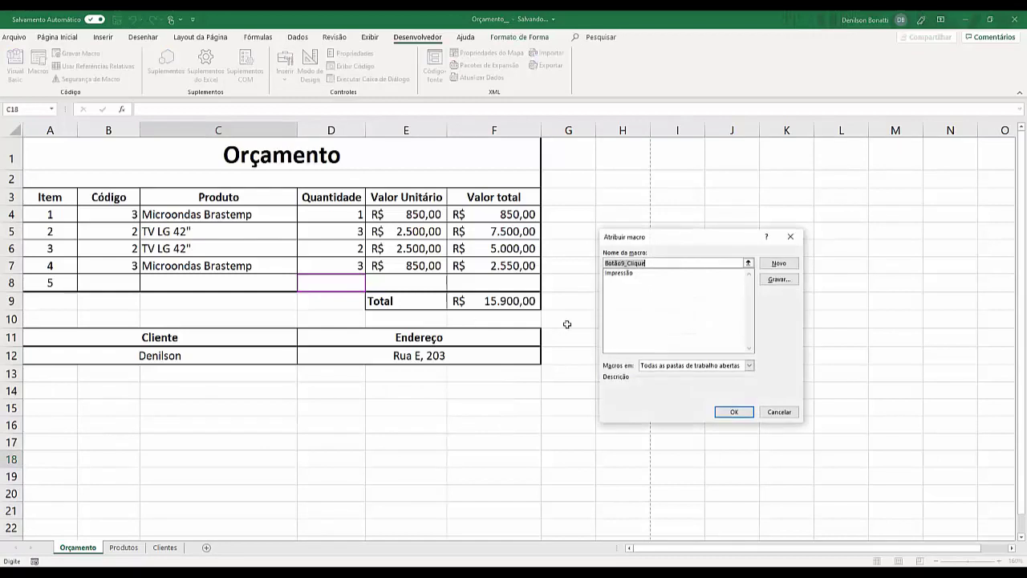
click(626, 274)
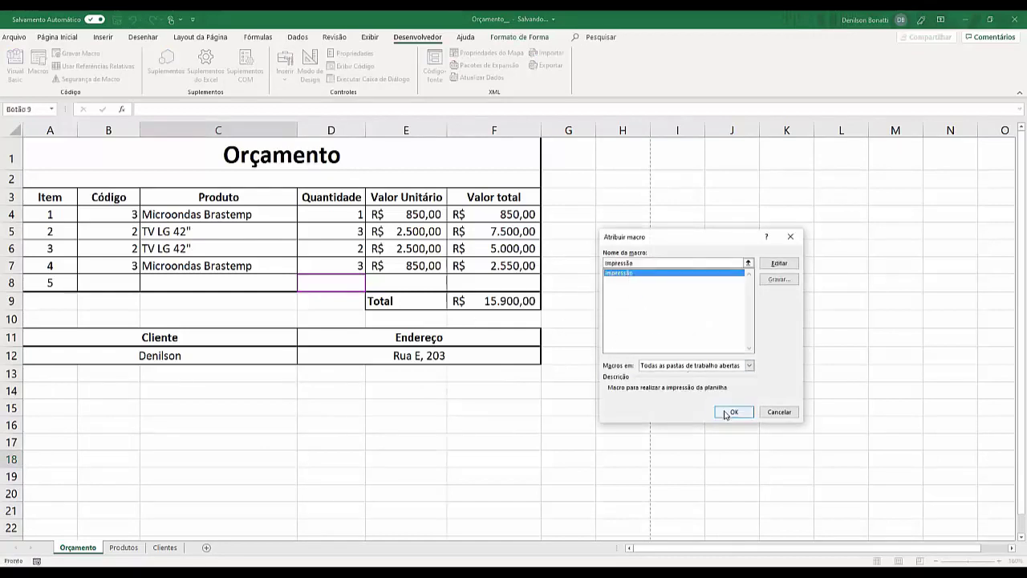
click(726, 412)
Replace the new button's caption with "Imprimir Orçamento".
click(260, 397)
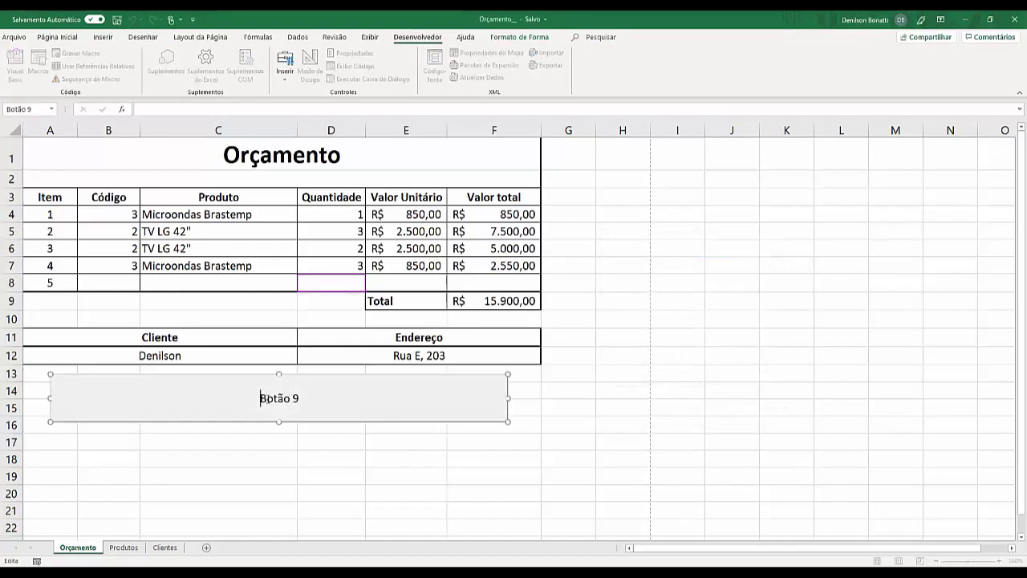
drag(260, 398, 301, 398)
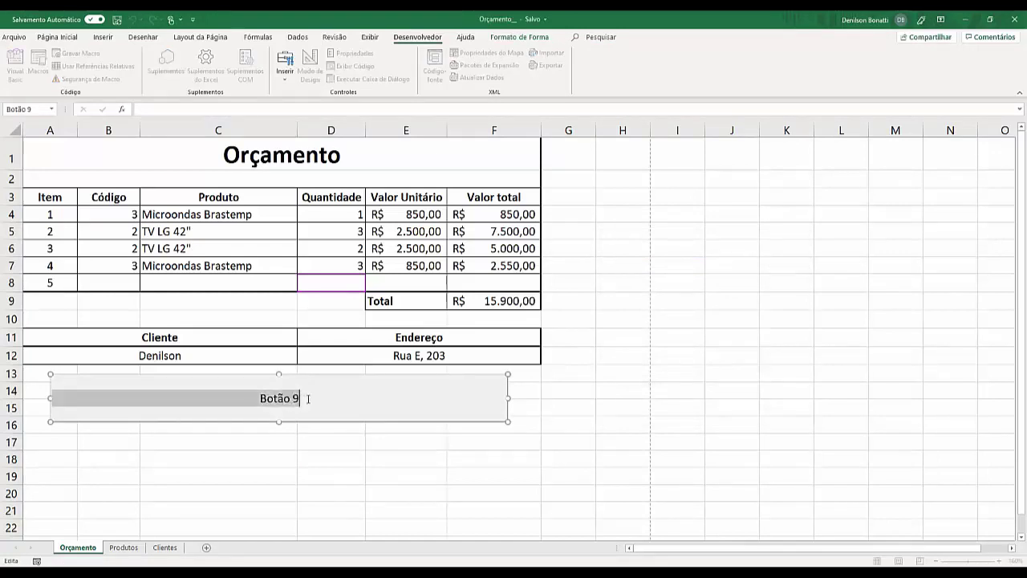
text(IMprimi)
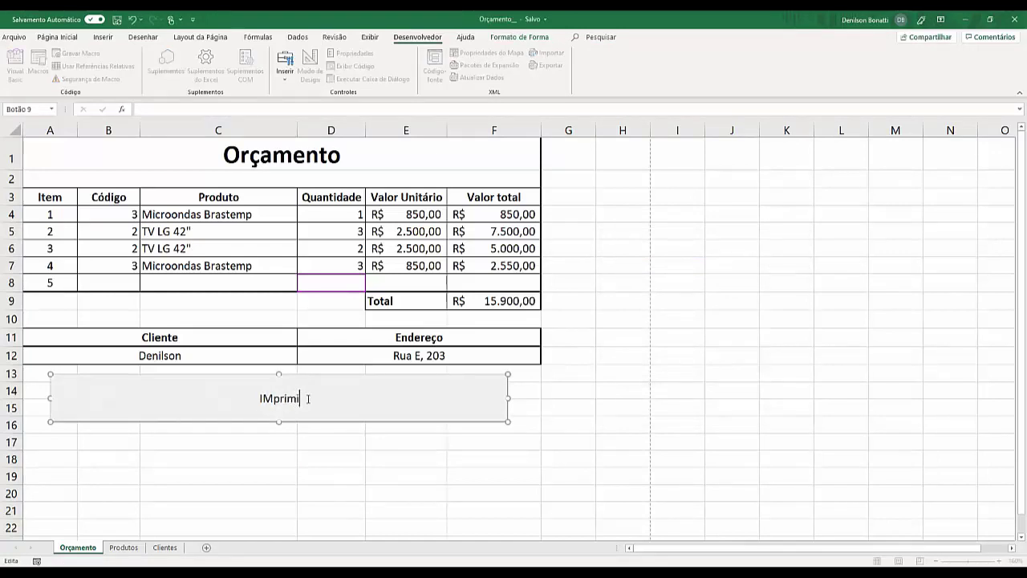
key(BackSpace)
key(BackSpace)
key(BackSpace)
key(BackSpace)
key(BackSpace)
text(mprimir Orçmane)
key(BackSpace)
key(BackSpace)
key(BackSpace)
key(BackSpace)
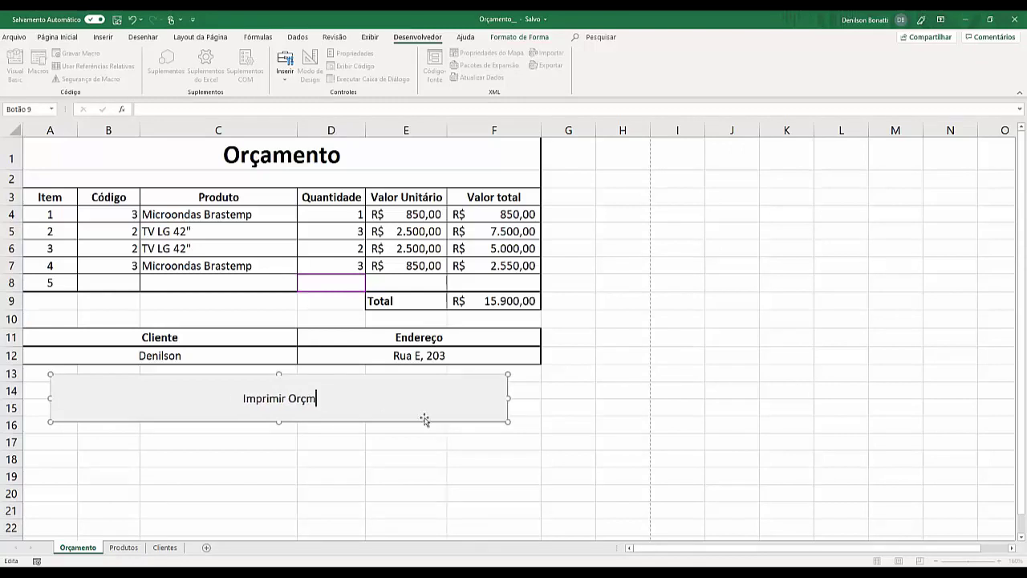
text(amento)
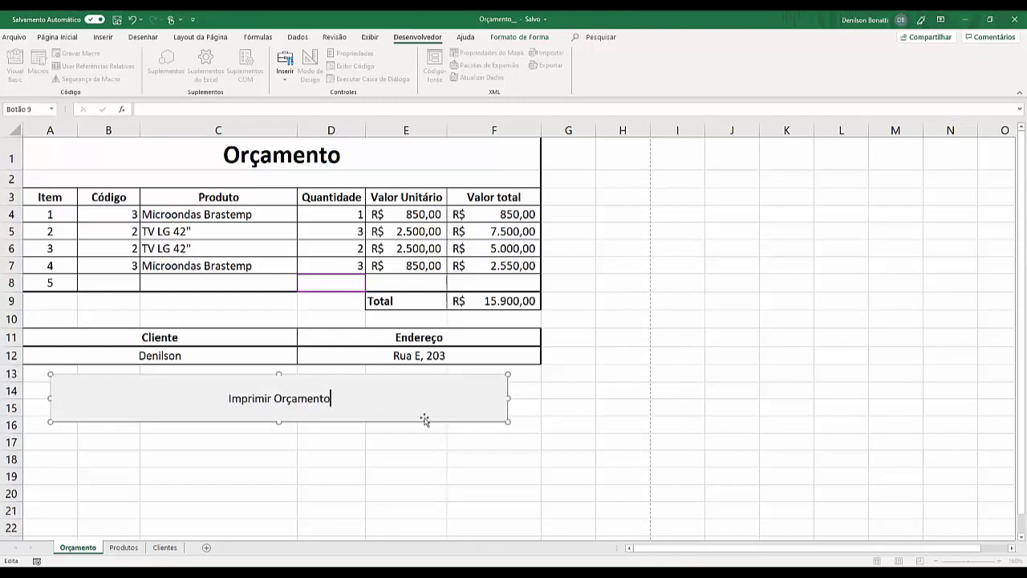
click(359, 459)
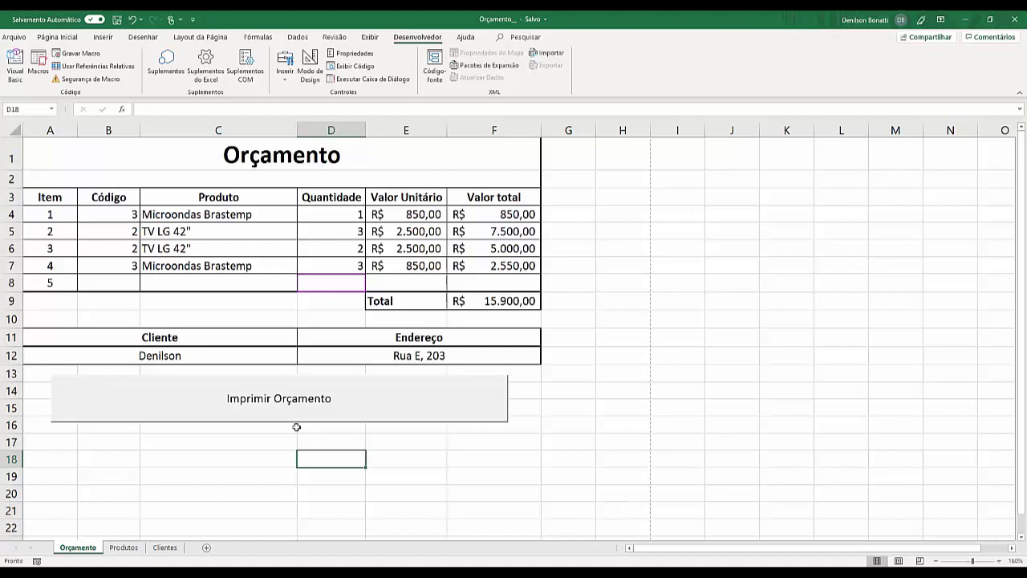
Start saving a copy of the workbook on this PC, in the Excel 365 folder under Documentos.
click(14, 38)
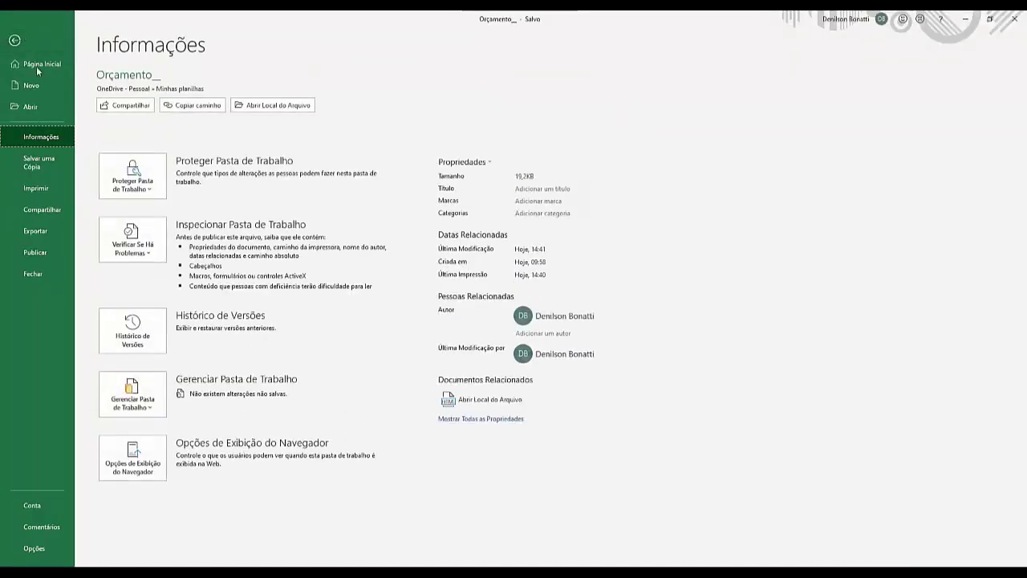
click(37, 167)
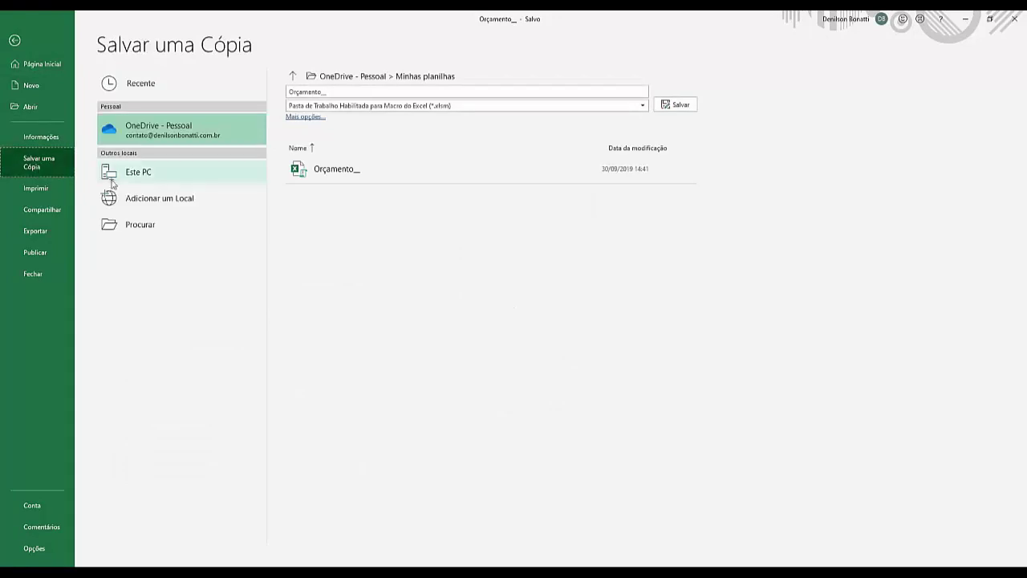
click(153, 181)
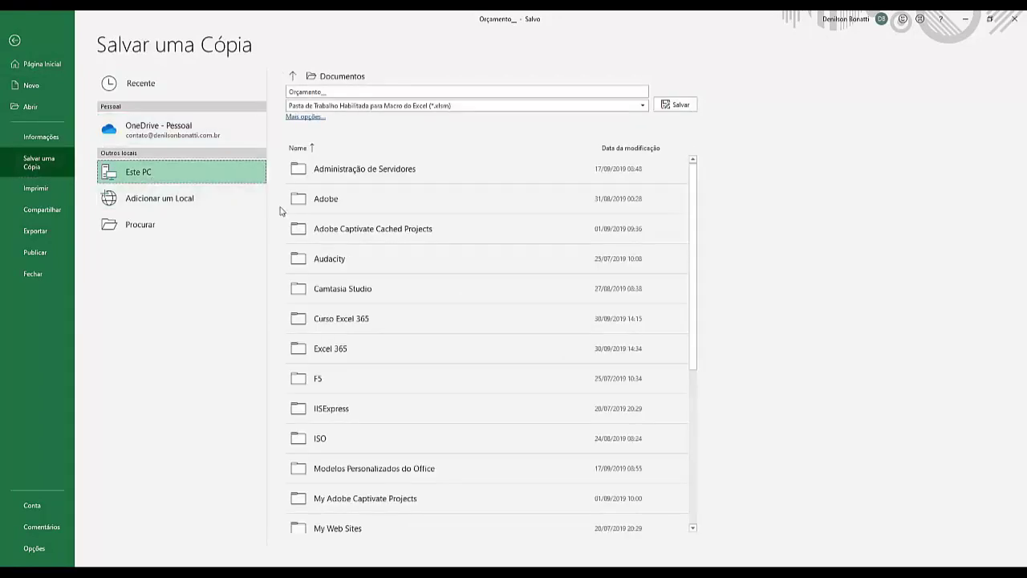
click(383, 328)
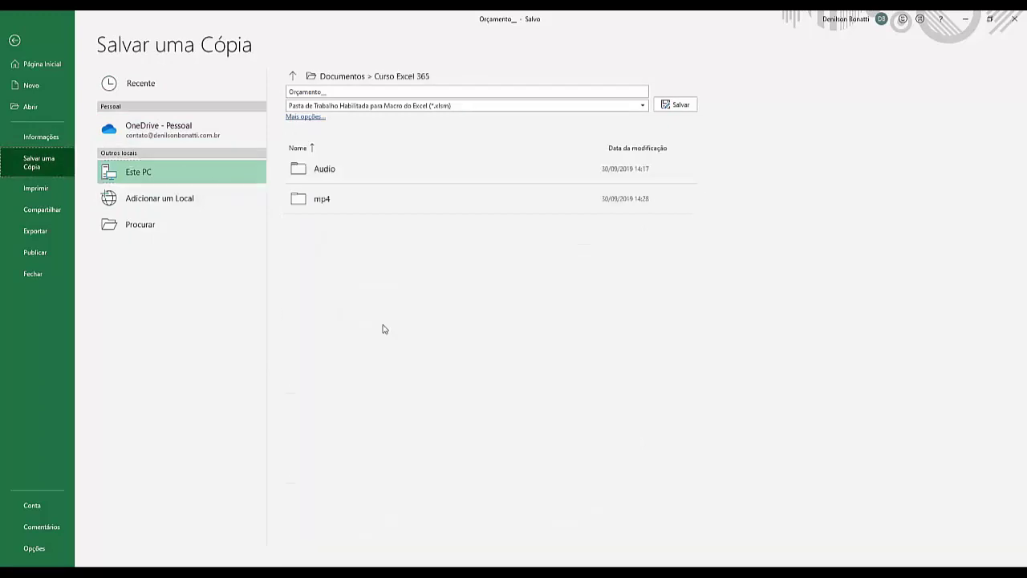
click(293, 75)
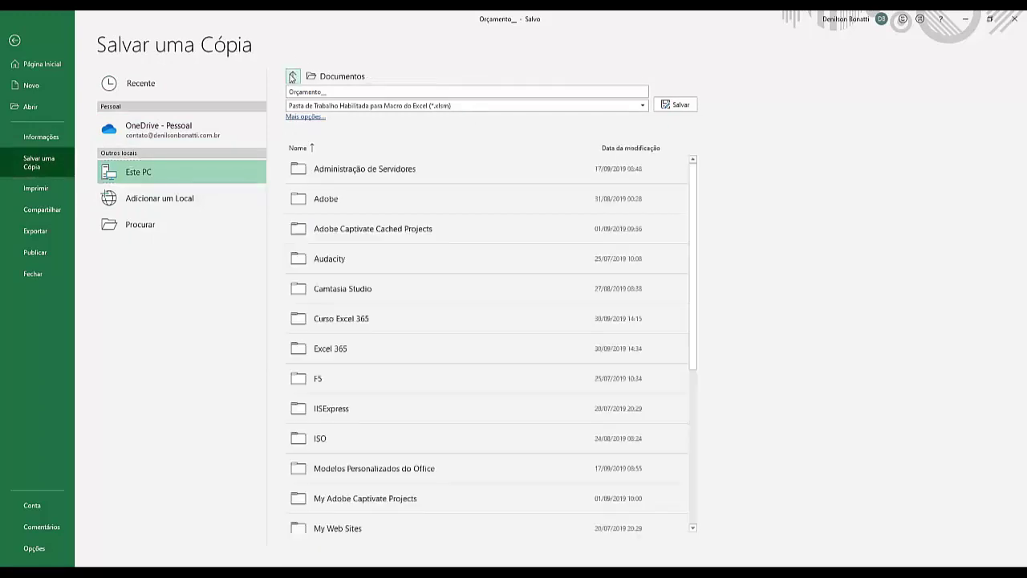
click(331, 346)
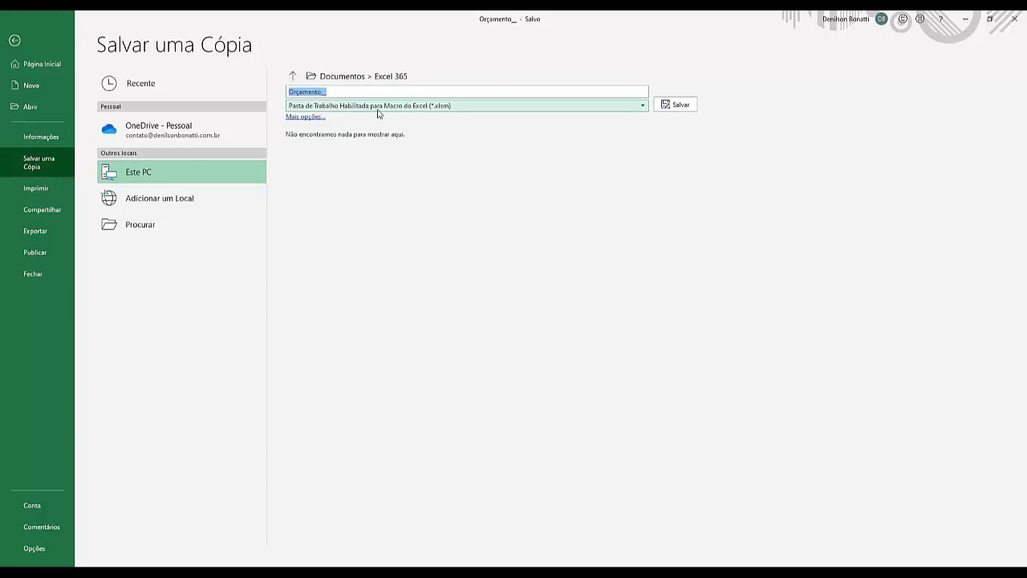
Try to save the copy as Pasta de Trabalho do Excel (*.xlsx), replacing the existing Orçamento__ file.
click(440, 109)
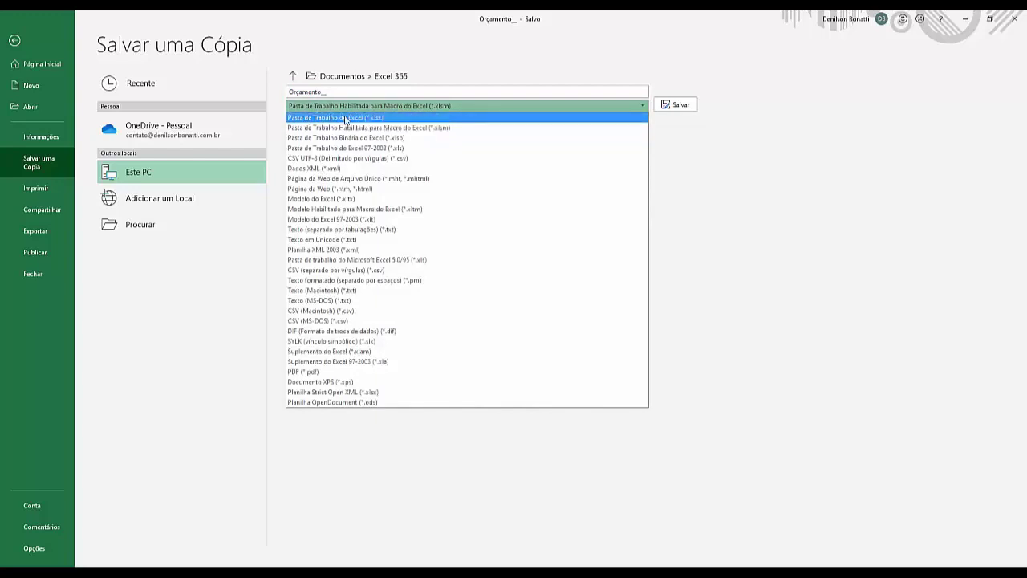
click(343, 118)
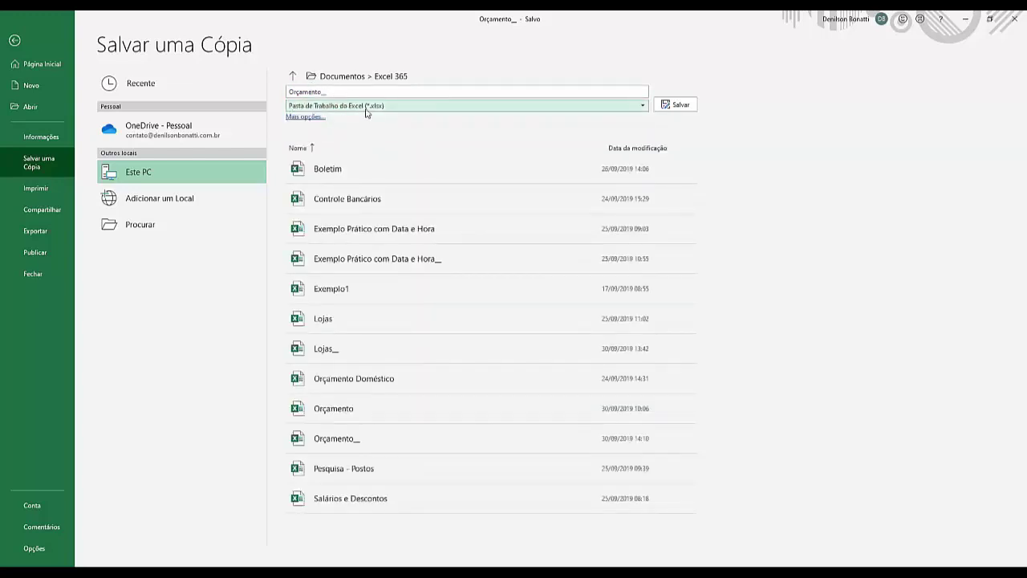
click(662, 108)
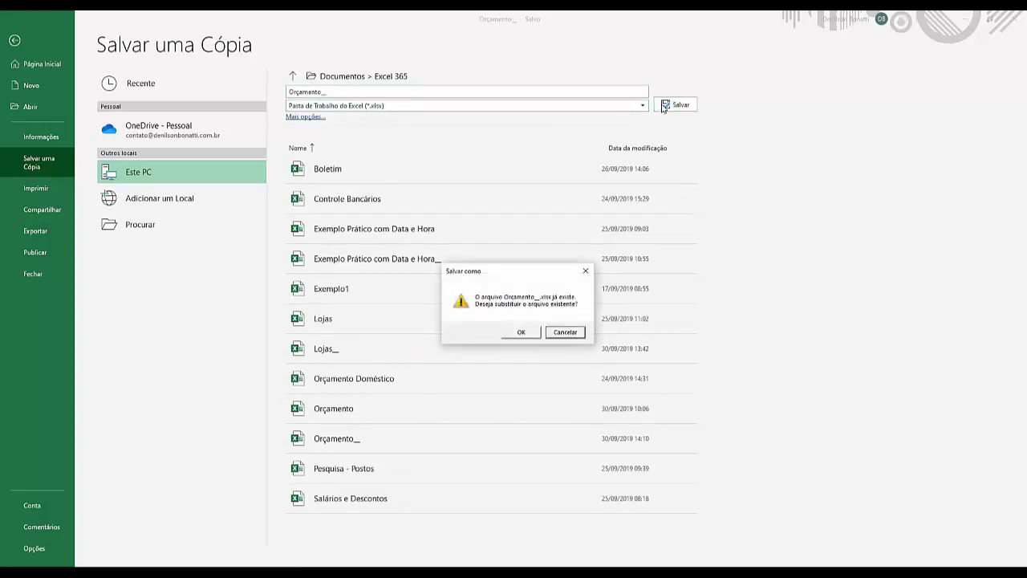
click(523, 332)
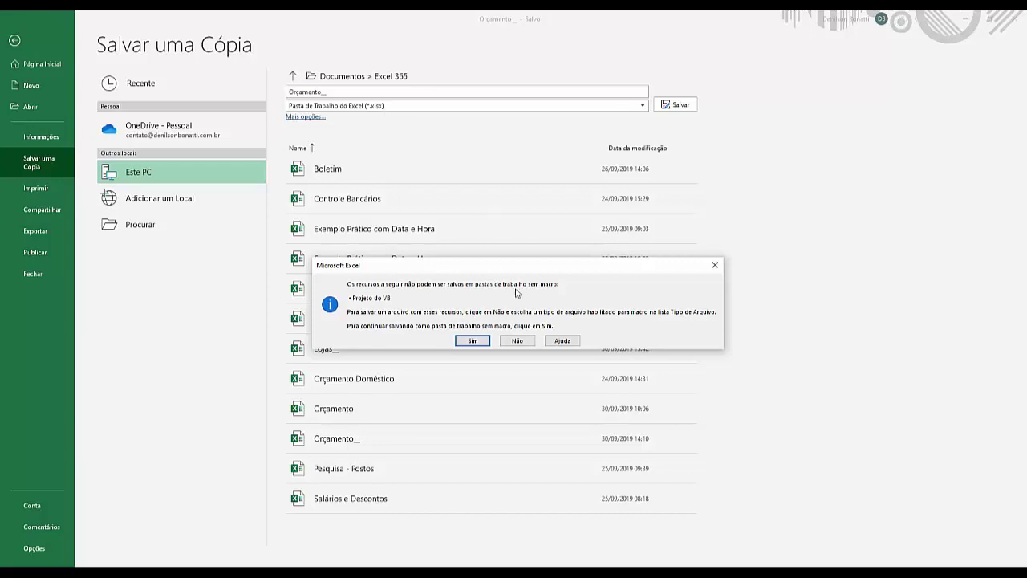
click(520, 341)
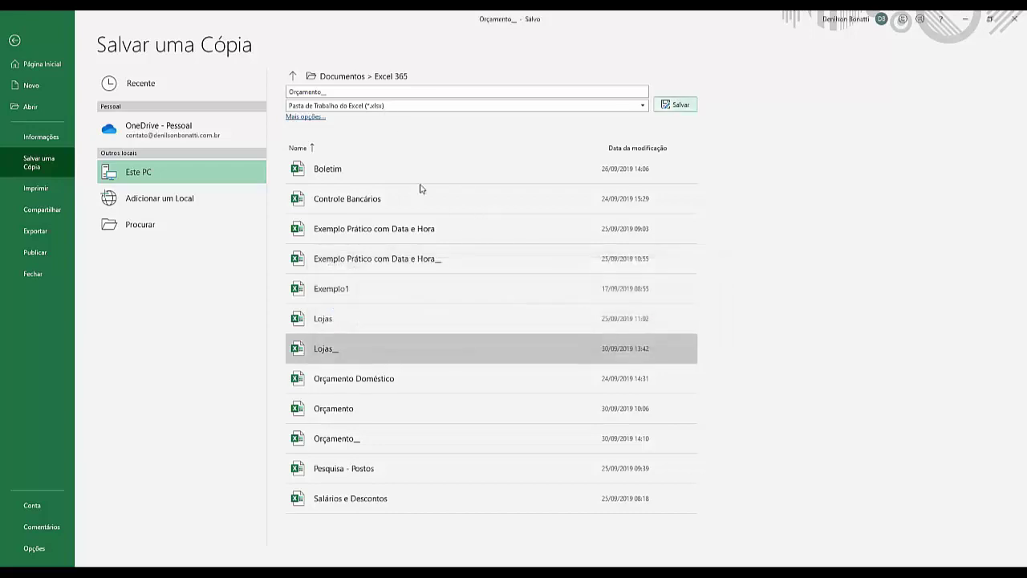
Save the Orçamento__ copy as Pasta de Trabalho Habilitada para Macro do Excel (*.xlsm).
click(369, 108)
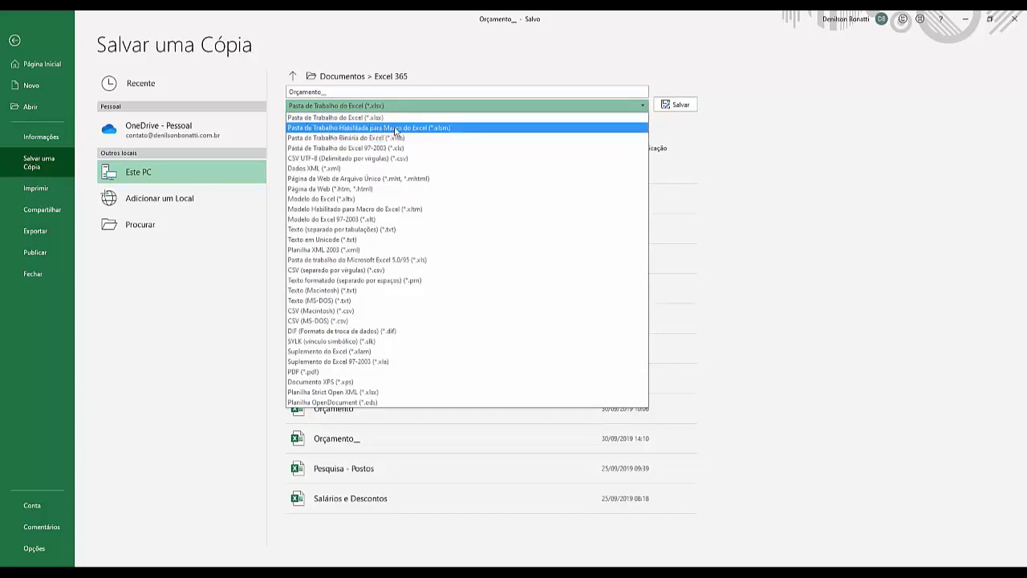
click(403, 128)
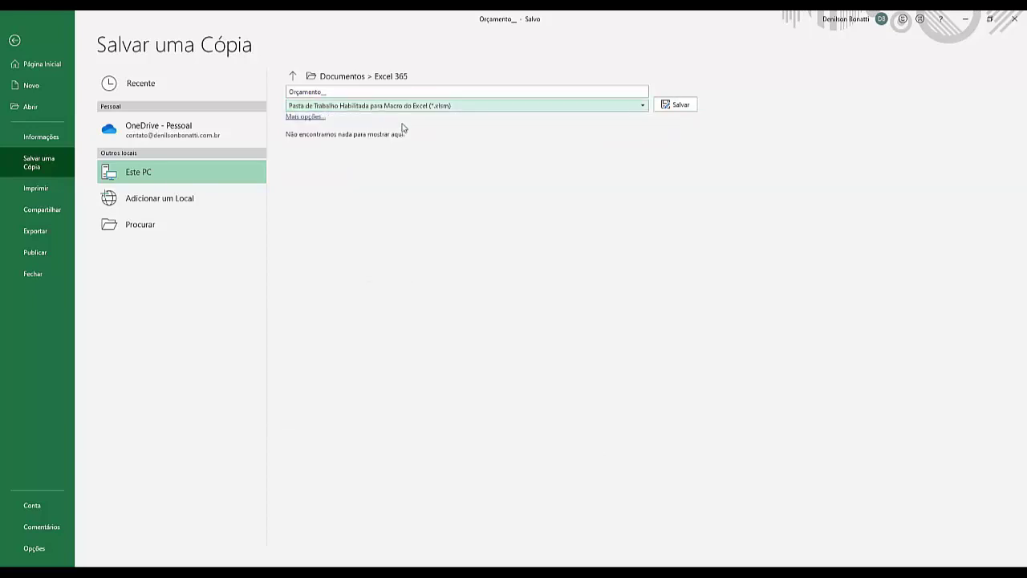
click(668, 105)
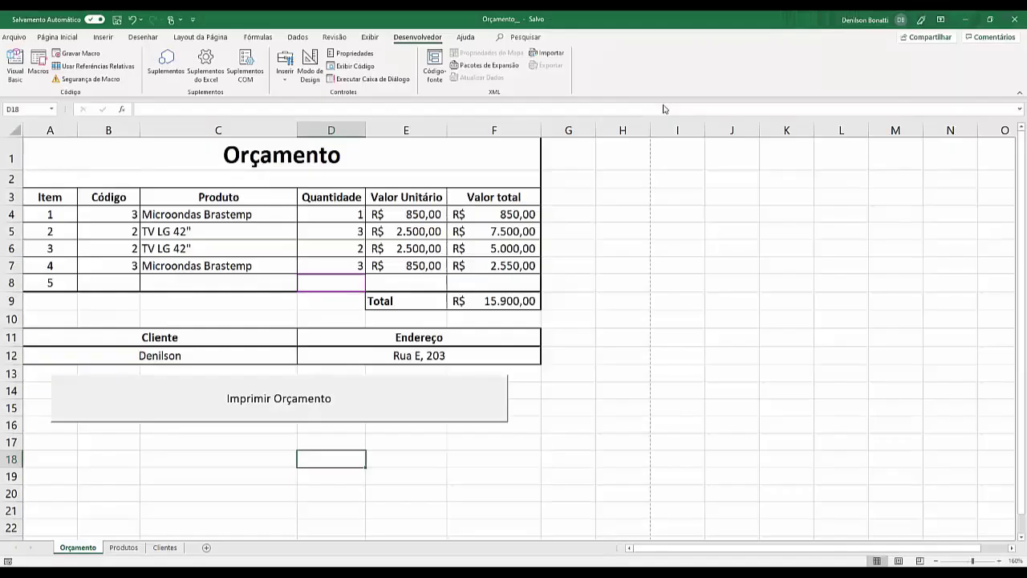